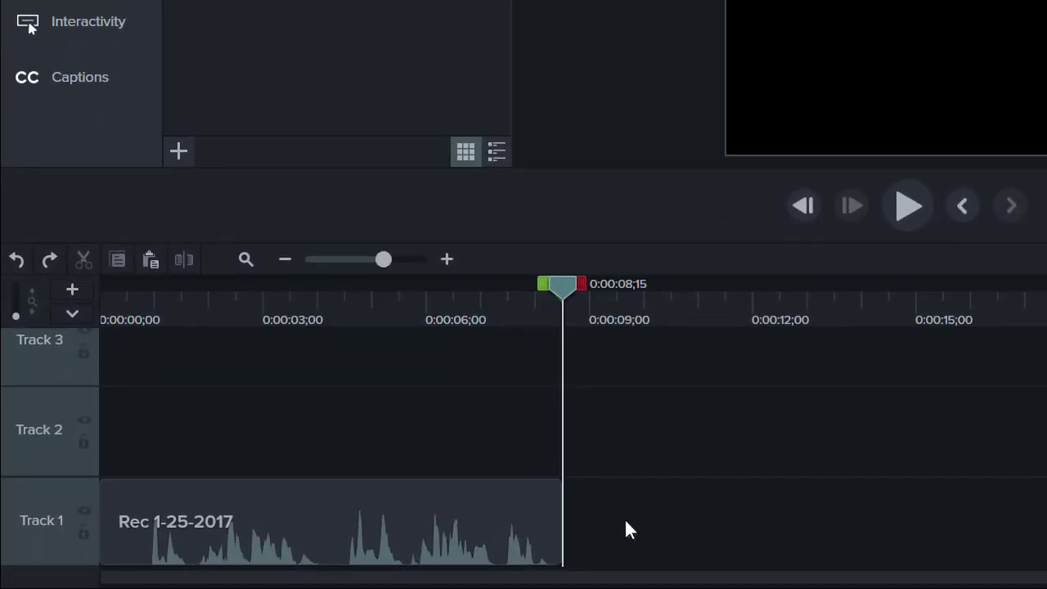
Trim and restore the audio clip's end, then select it with the Rec 12-16-16 screen clip.
{"action": "left_click_drag", "start_coordinate": [559, 517], "coordinate": [406, 526]}
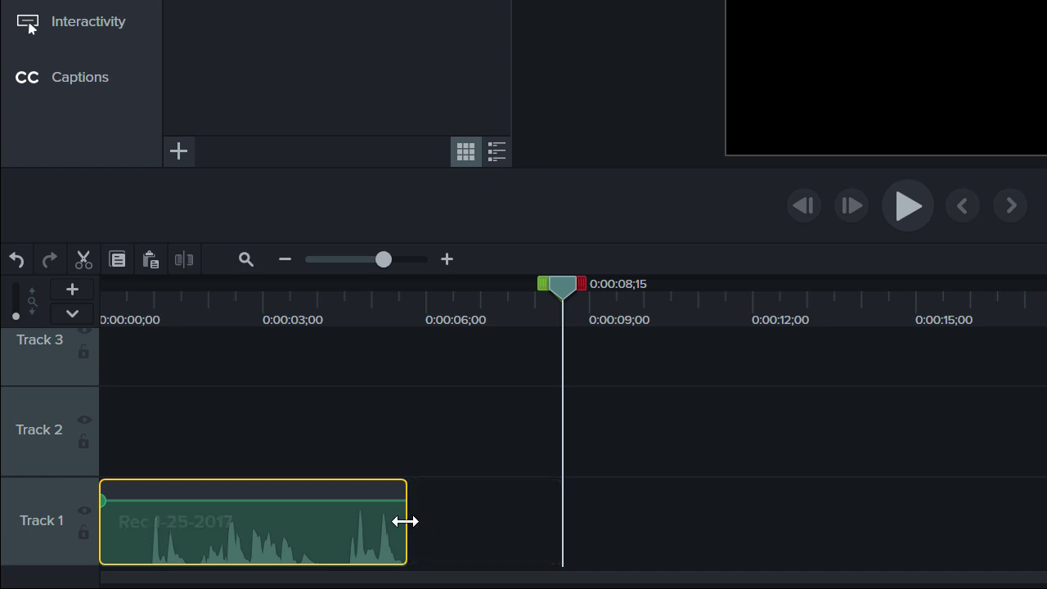
{"action": "left_click_drag", "start_coordinate": [404, 521], "coordinate": [557, 530]}
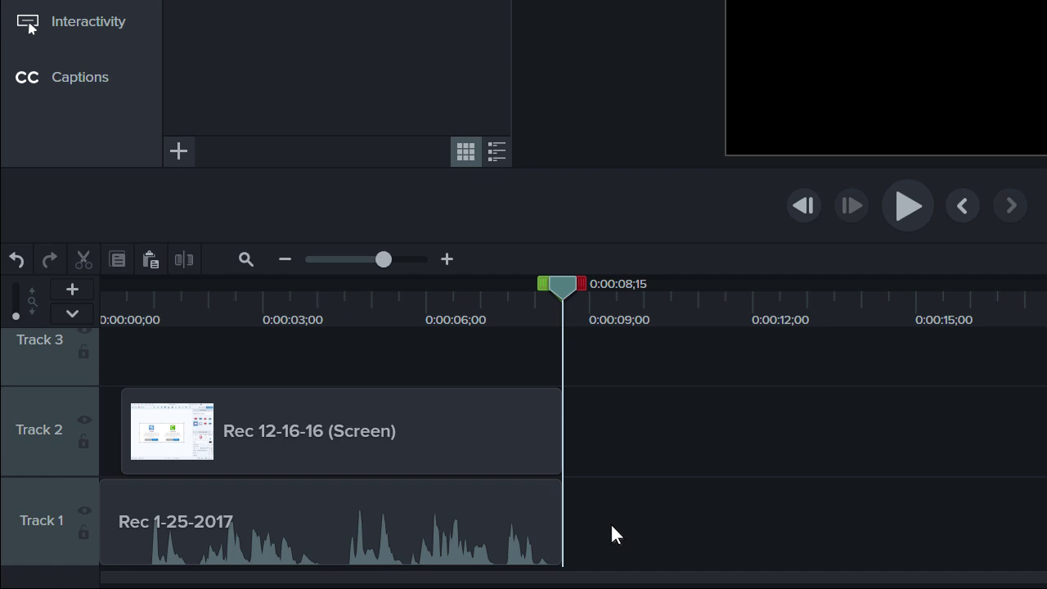
{"action": "left_click_drag", "start_coordinate": [611, 534], "coordinate": [409, 434]}
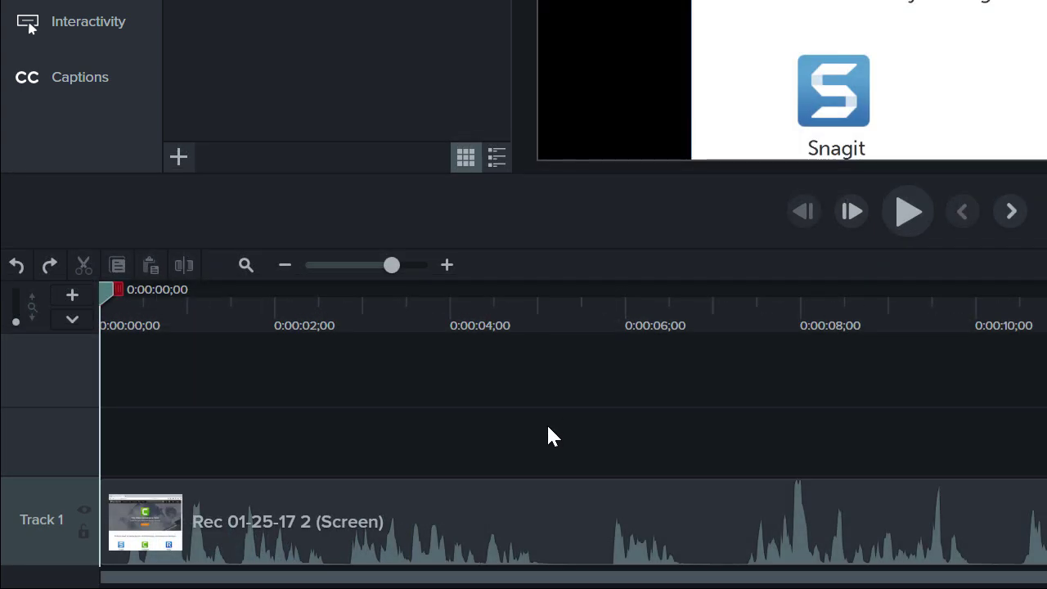
Split the Rec 01-25-17 2 clip at 0:00:05;08.
{"action": "left_click", "coordinate": [563, 485]}
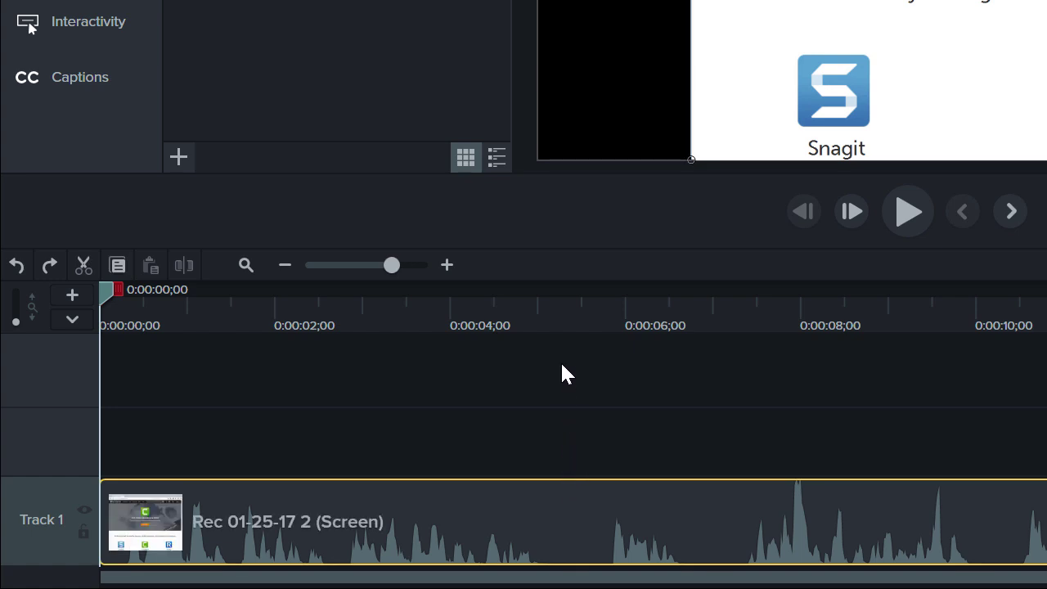
{"action": "left_click", "coordinate": [561, 321]}
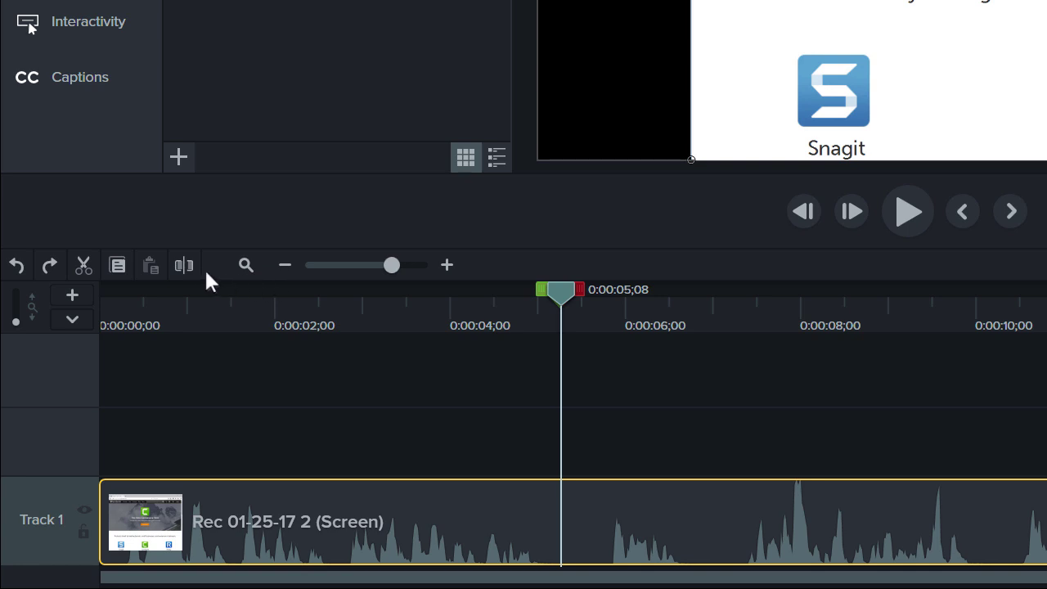
{"action": "left_click", "coordinate": [184, 278]}
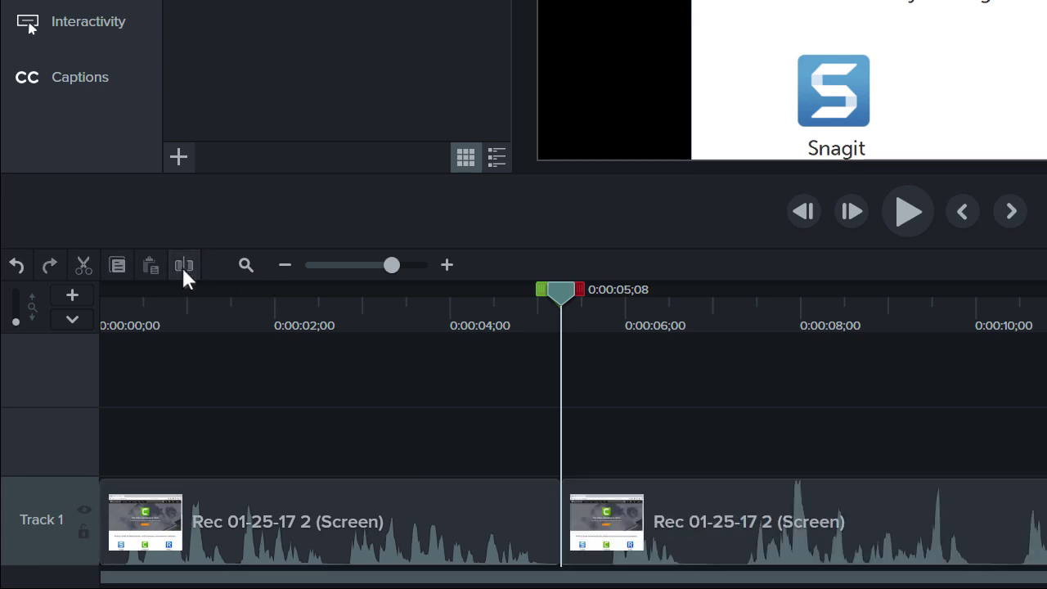
Split the first piece at 0:00:02;21 and move the middle piece up onto Track 2.
{"action": "left_click", "coordinate": [335, 323]}
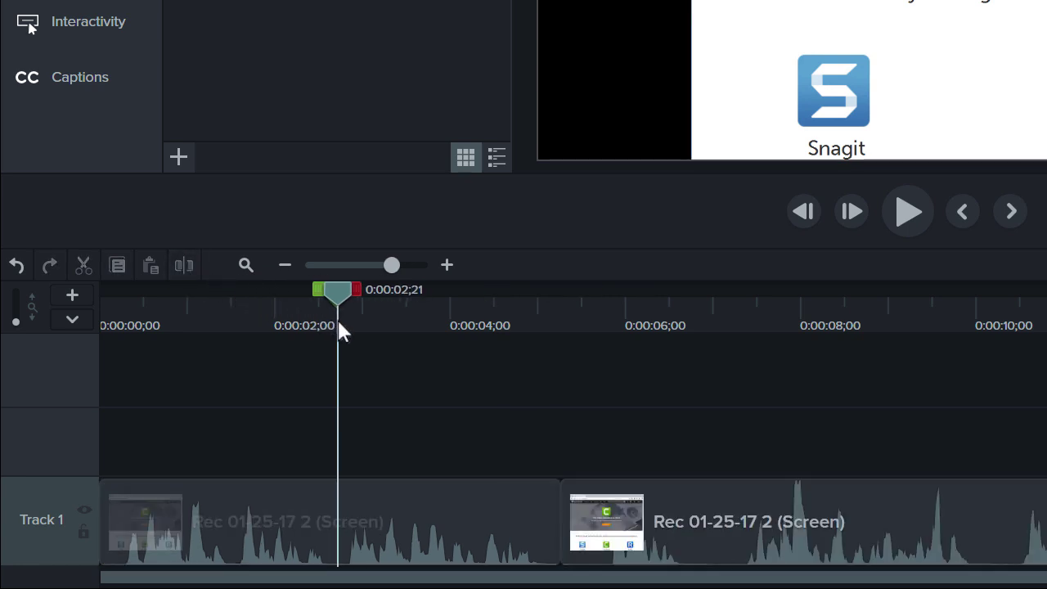
{"action": "left_click", "coordinate": [367, 519]}
{"action": "key", "text": "s"}
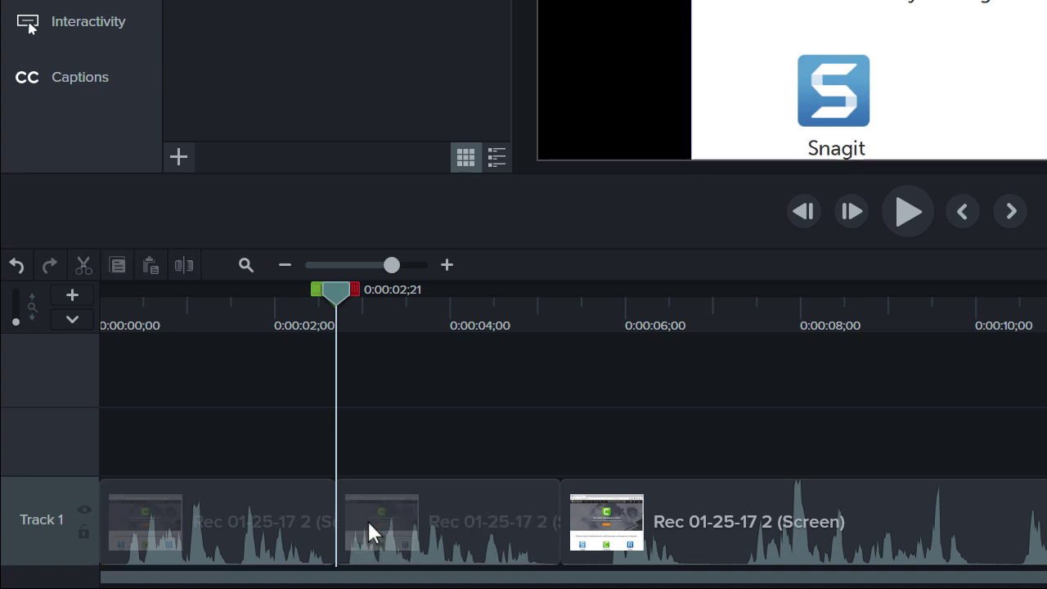
{"action": "left_click", "coordinate": [367, 523]}
{"action": "left_click_drag", "start_coordinate": [367, 523], "coordinate": [365, 461]}
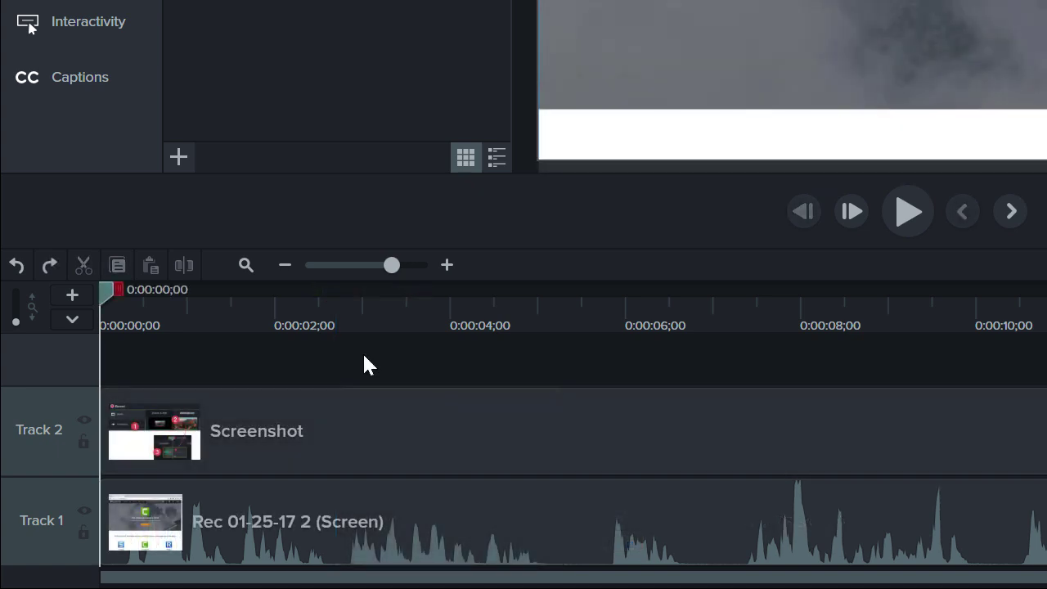
Ripple-split both tracks at 0:00:02;21, then push all clips later from 0:00:00;00.
{"action": "left_click", "coordinate": [335, 307]}
{"action": "key", "text": "shift"}
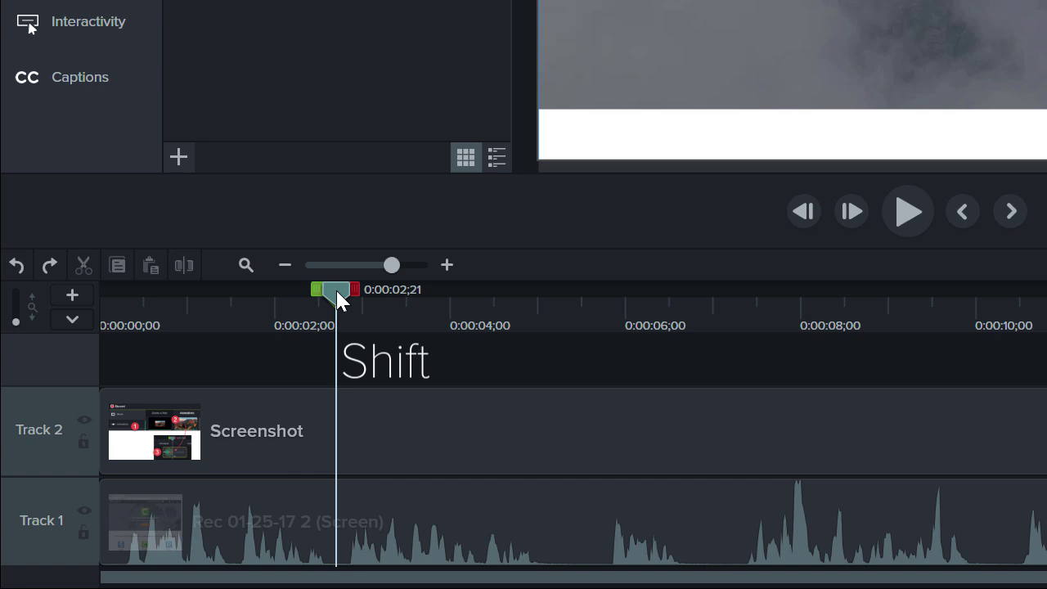
{"action": "left_click_drag", "start_coordinate": [338, 299], "coordinate": [463, 288]}
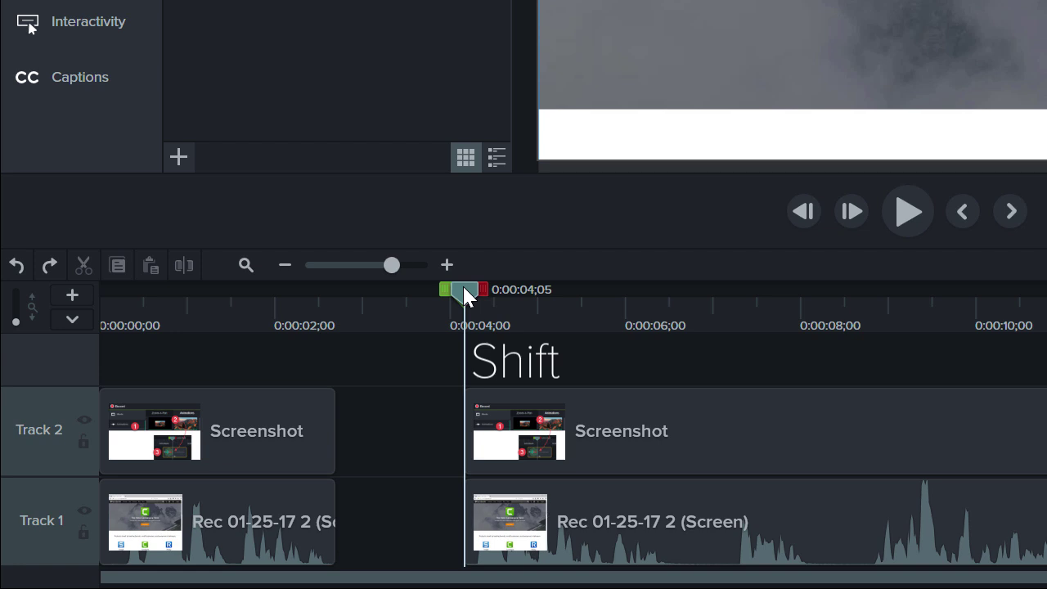
{"action": "left_click_drag", "start_coordinate": [462, 284], "coordinate": [228, 304]}
{"action": "key", "text": "shift"}
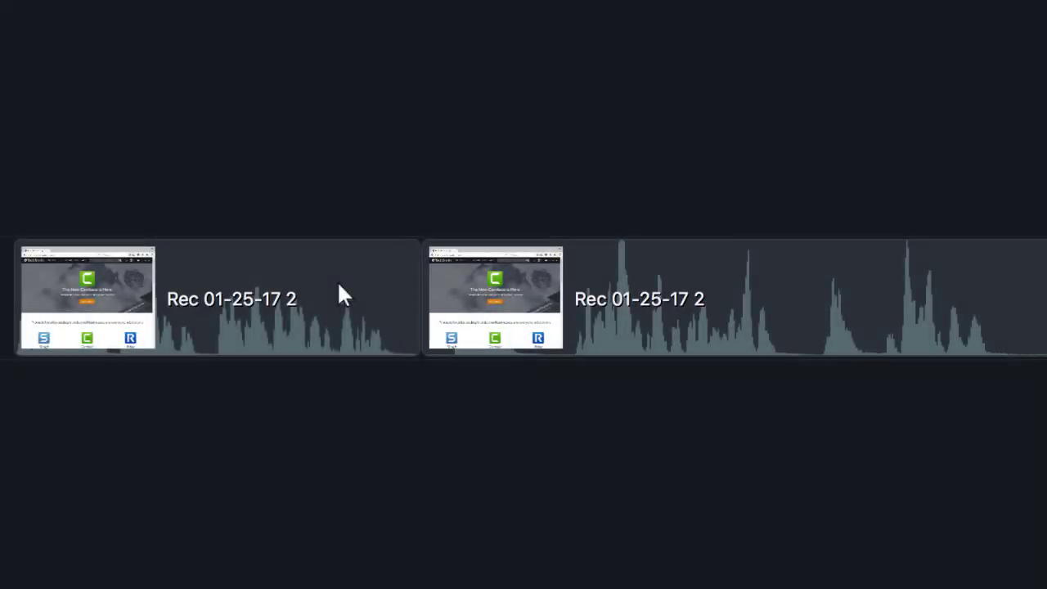
Stitch the two Rec 01-25-17 2 pieces with Ctrl+Alt+I, then select and copy all Track 1 clips.
{"action": "left_click", "coordinate": [338, 284]}
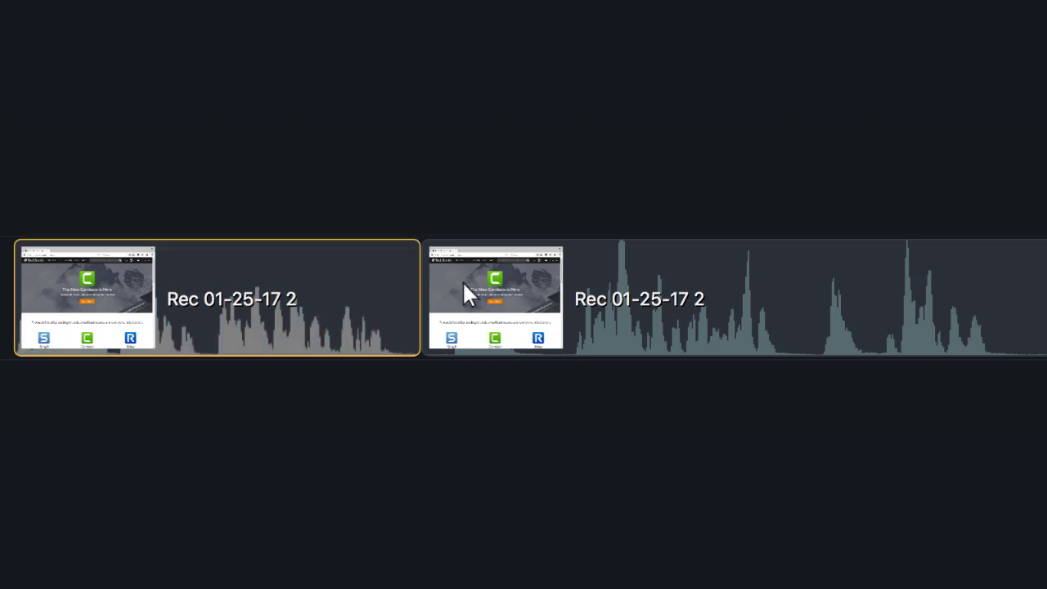
{"action": "left_click", "coordinate": [540, 285], "text": "ctrl"}
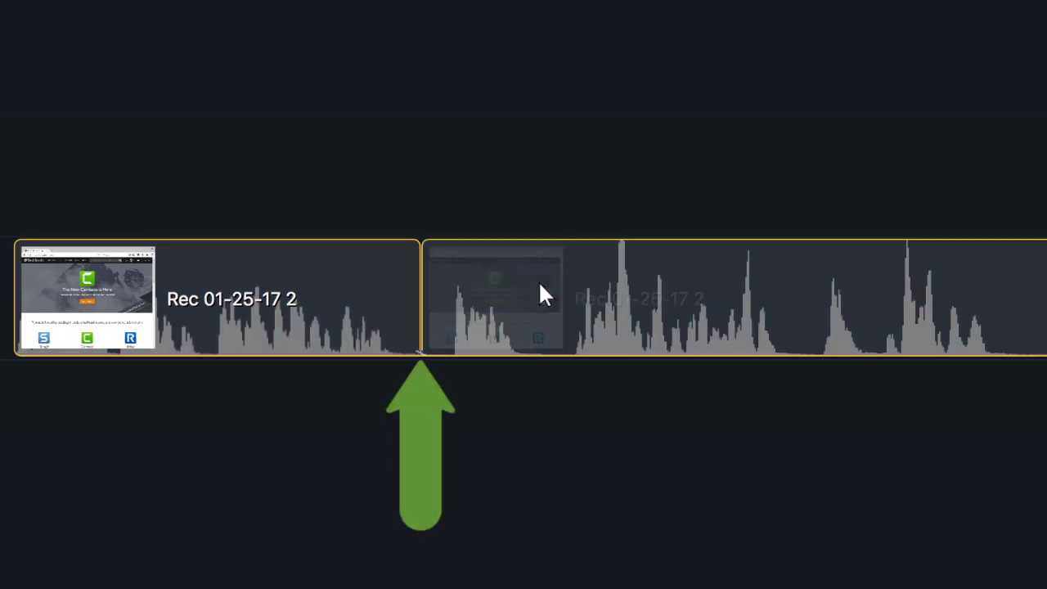
{"action": "key", "text": "ctrl+alt+i"}
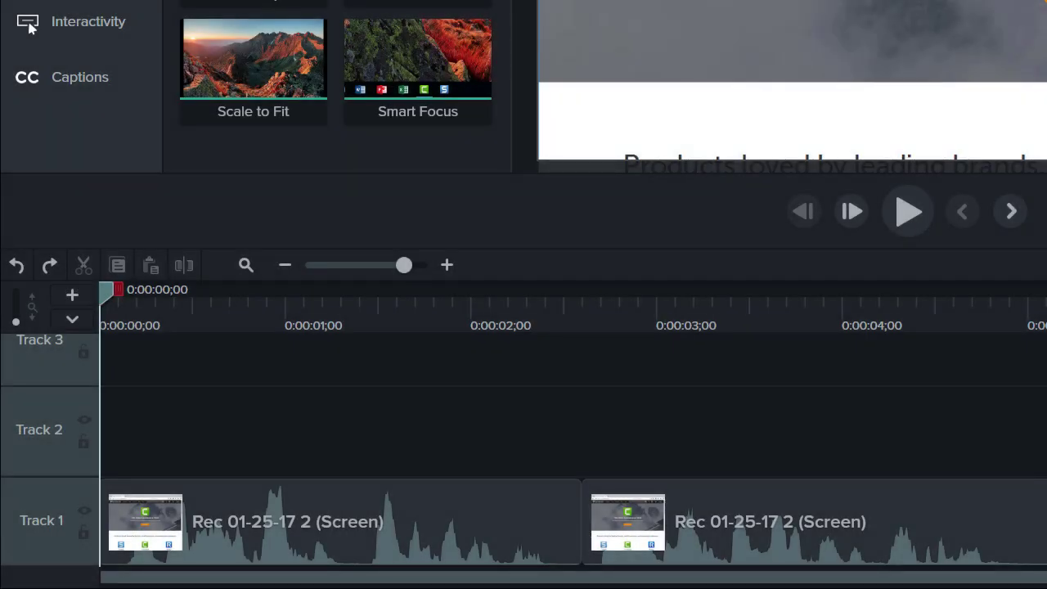
{"action": "key", "text": "ctrl+a"}
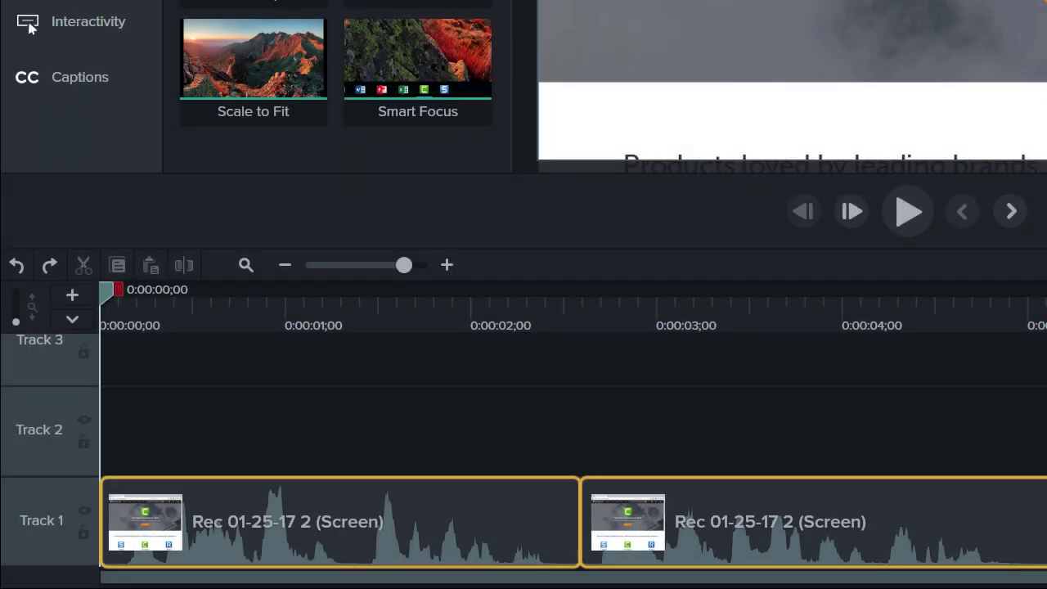
{"action": "key", "text": "ctrl+c"}
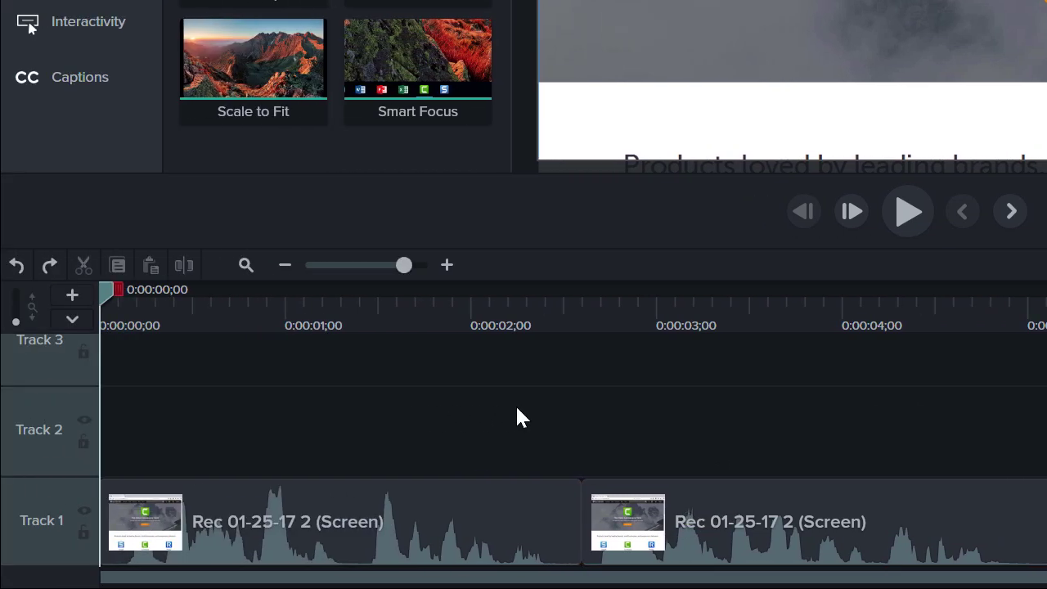
Stitch both Track 1 clips into one with Stitch Selected Media.
{"action": "left_click_drag", "start_coordinate": [516, 406], "coordinate": [649, 533]}
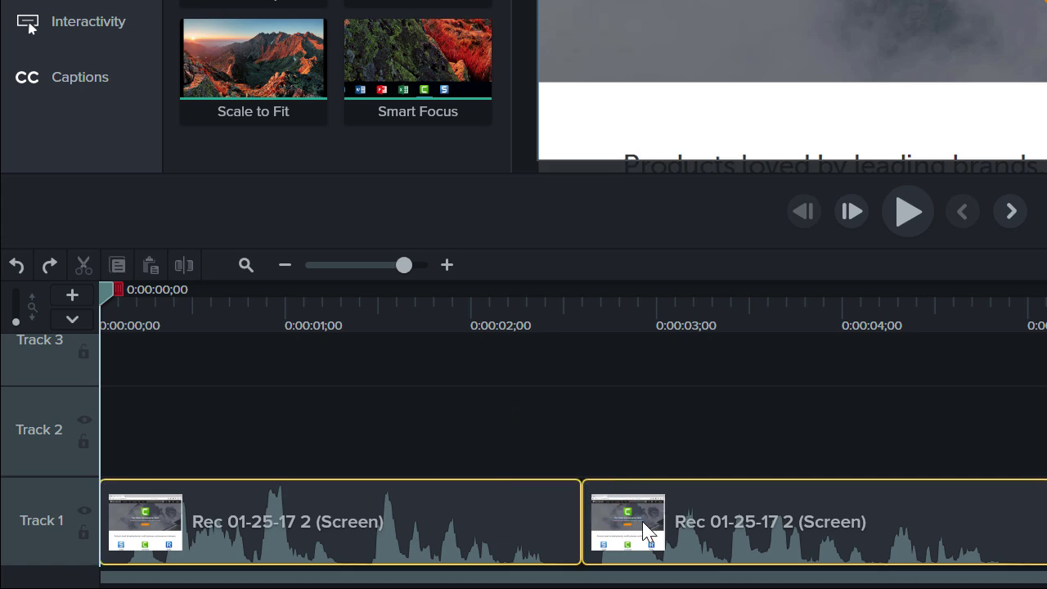
{"action": "right_click", "coordinate": [643, 522]}
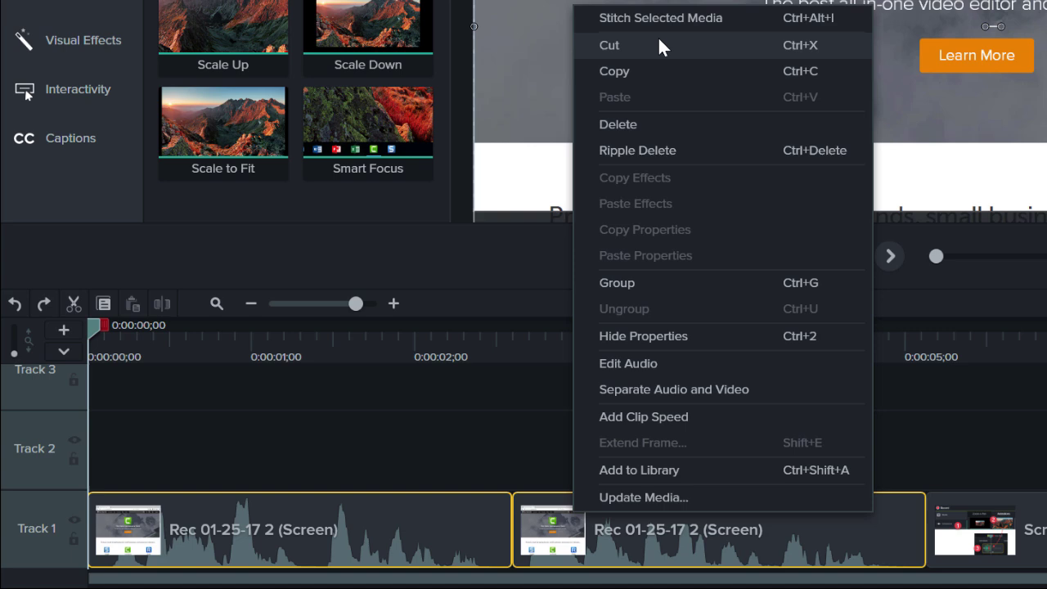
{"action": "left_click", "coordinate": [641, 38]}
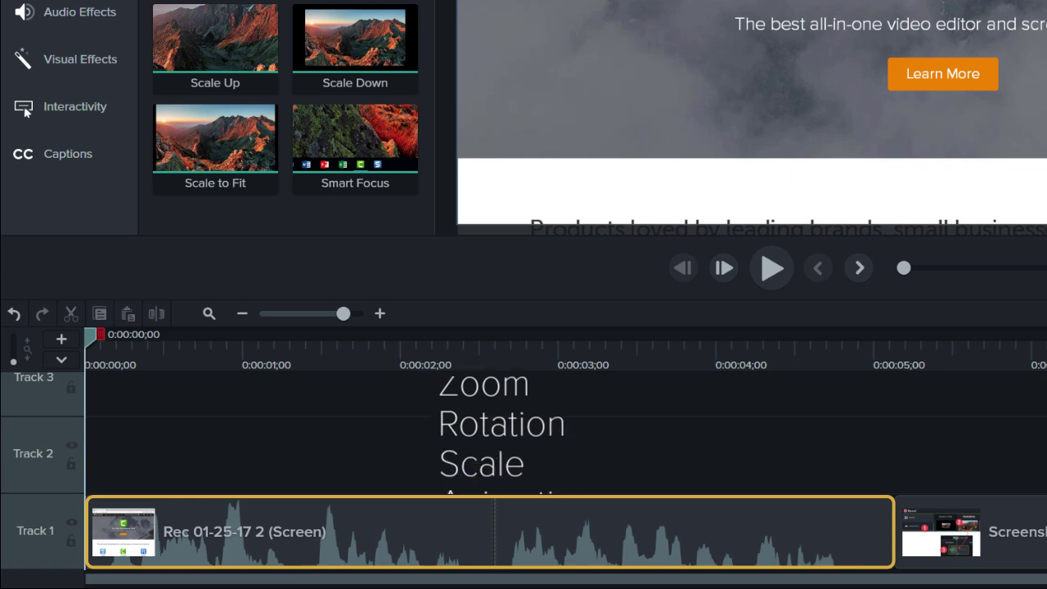
Add an animation to the Track 1 clip and lengthen it past the two-second mark.
{"action": "left_click_drag", "start_coordinate": [380, 202], "coordinate": [457, 530]}
{"action": "left_click", "coordinate": [457, 530]}
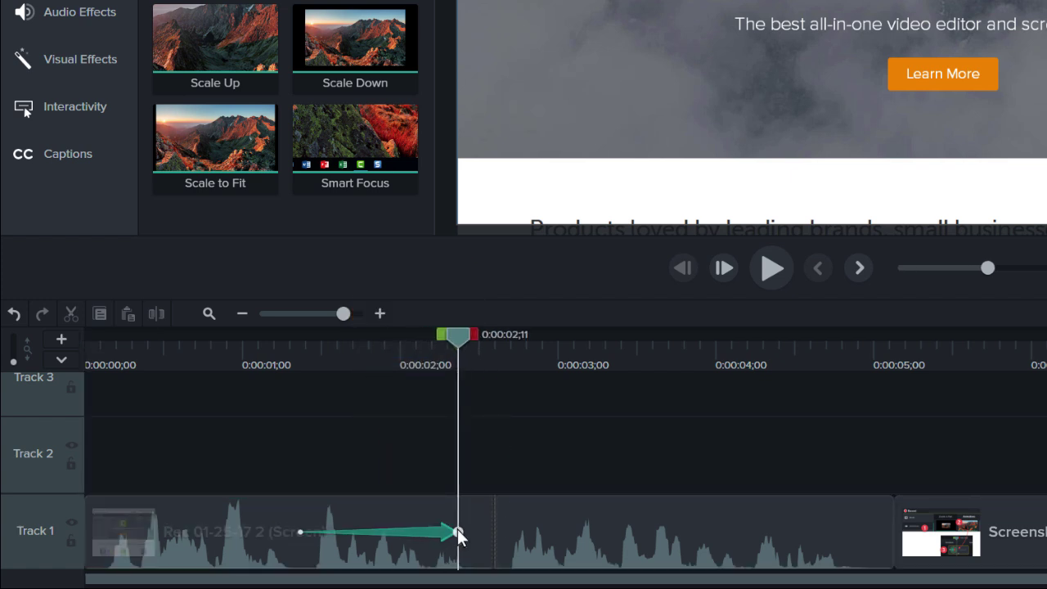
{"action": "left_click_drag", "start_coordinate": [457, 532], "coordinate": [567, 532]}
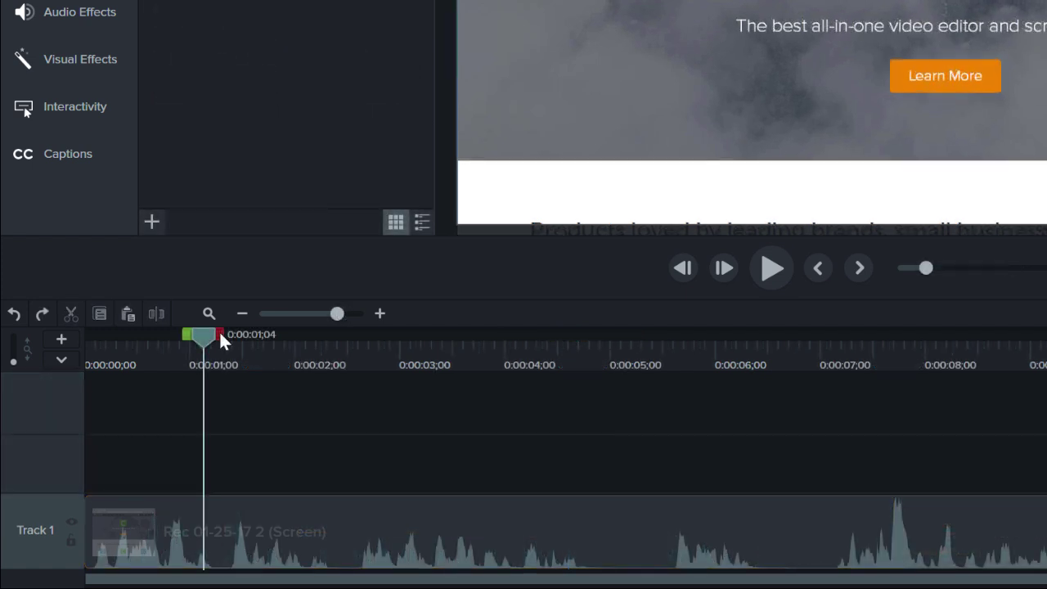
Cut the 0:00:01;04 to 0:00:02;00 range from the Track 1 clip, then unstitch it.
{"action": "left_click_drag", "start_coordinate": [221, 335], "coordinate": [309, 336]}
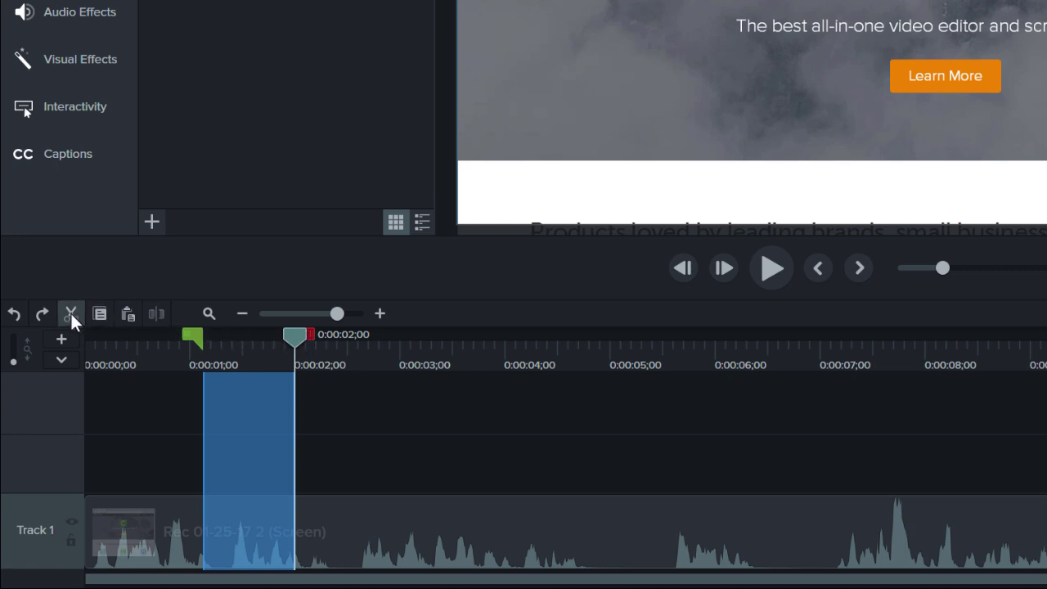
{"action": "left_click", "coordinate": [70, 313]}
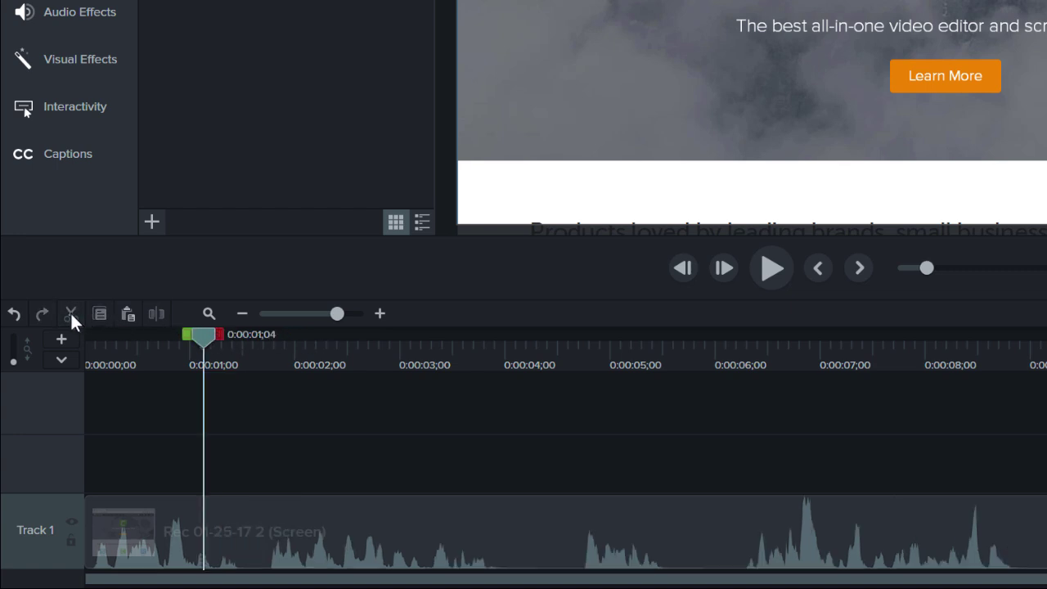
{"action": "left_click", "coordinate": [156, 360]}
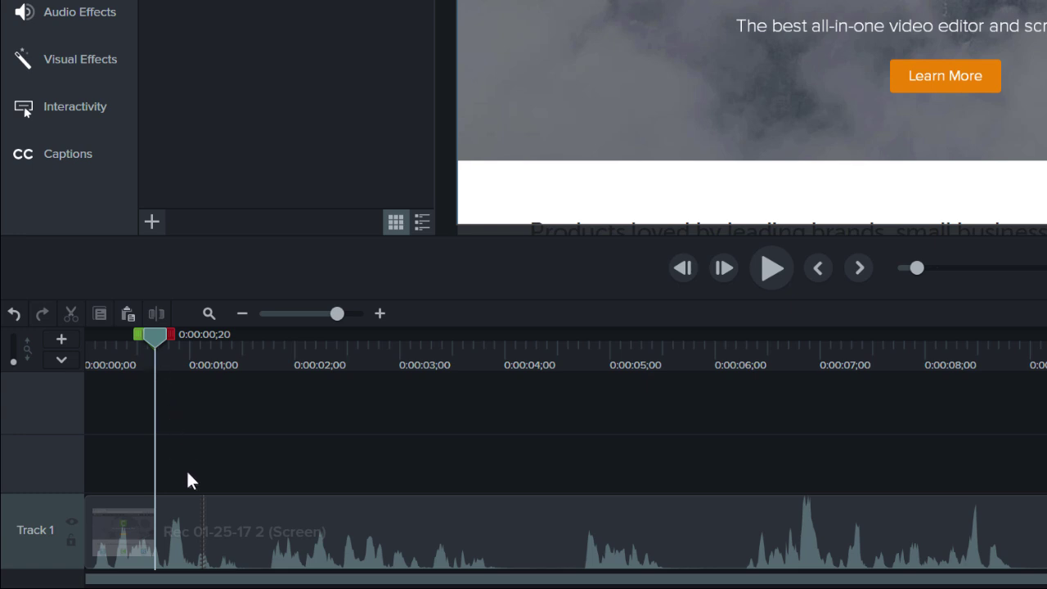
{"action": "right_click", "coordinate": [199, 512]}
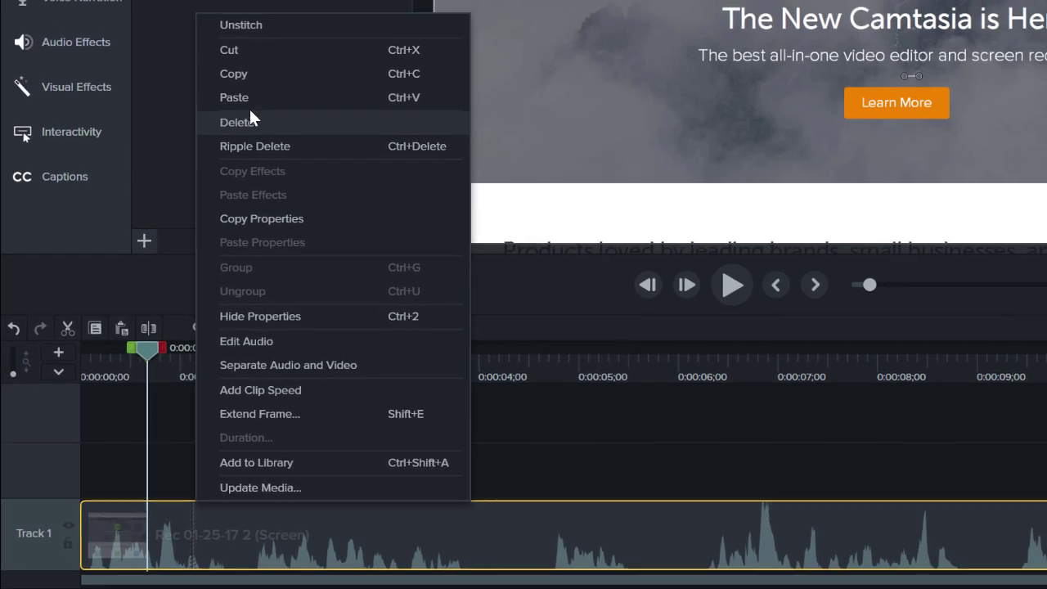
{"action": "left_click", "coordinate": [270, 30]}
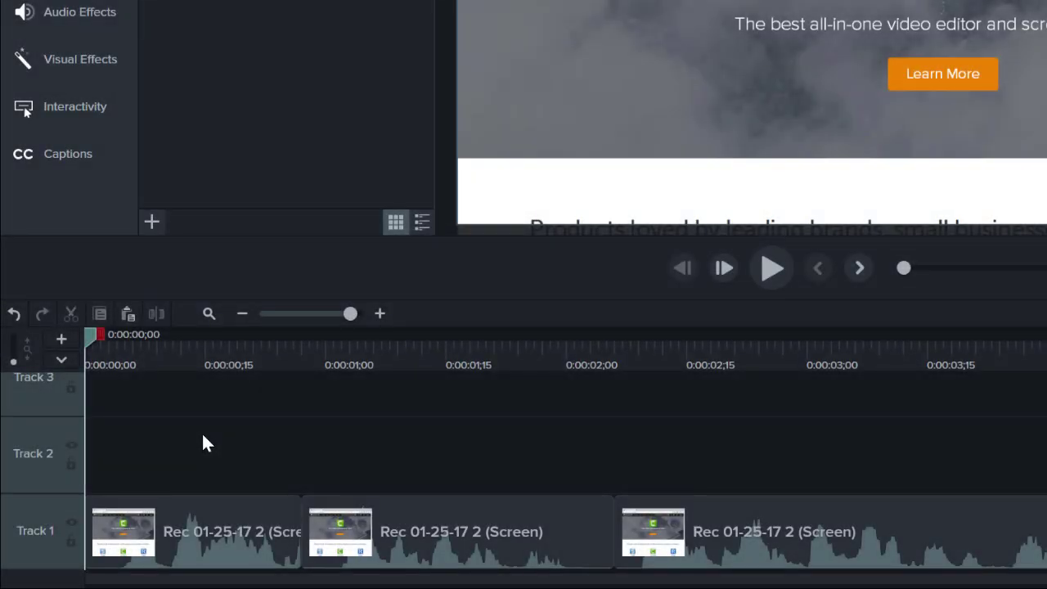
Ripple-move the first Track 1 clip and those after it later, then select the Track 1 and Track 2 clips.
{"action": "left_click_drag", "start_coordinate": [203, 434], "coordinate": [628, 546]}
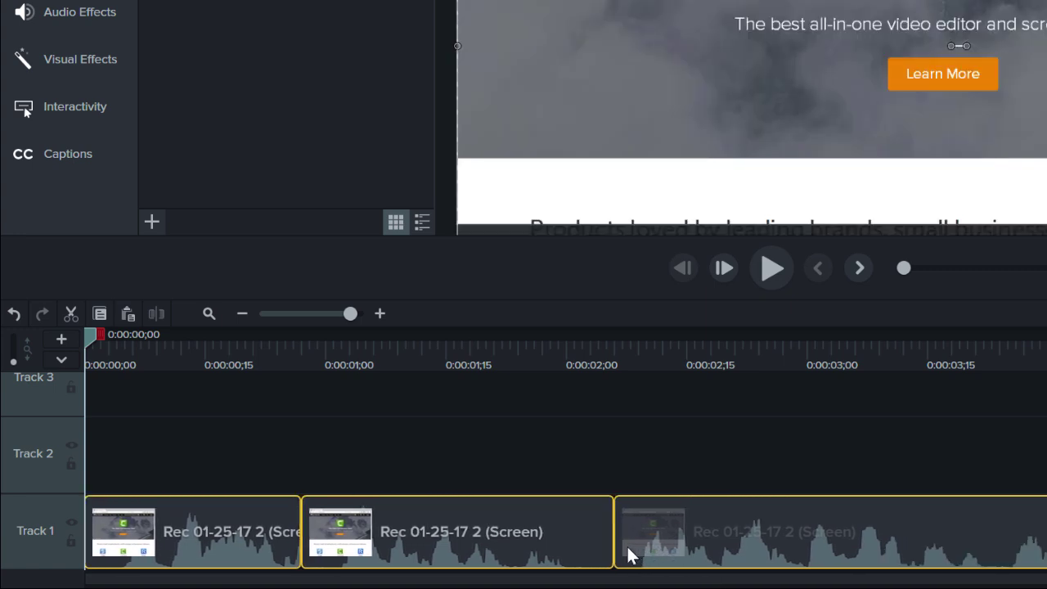
{"action": "left_click", "coordinate": [275, 453]}
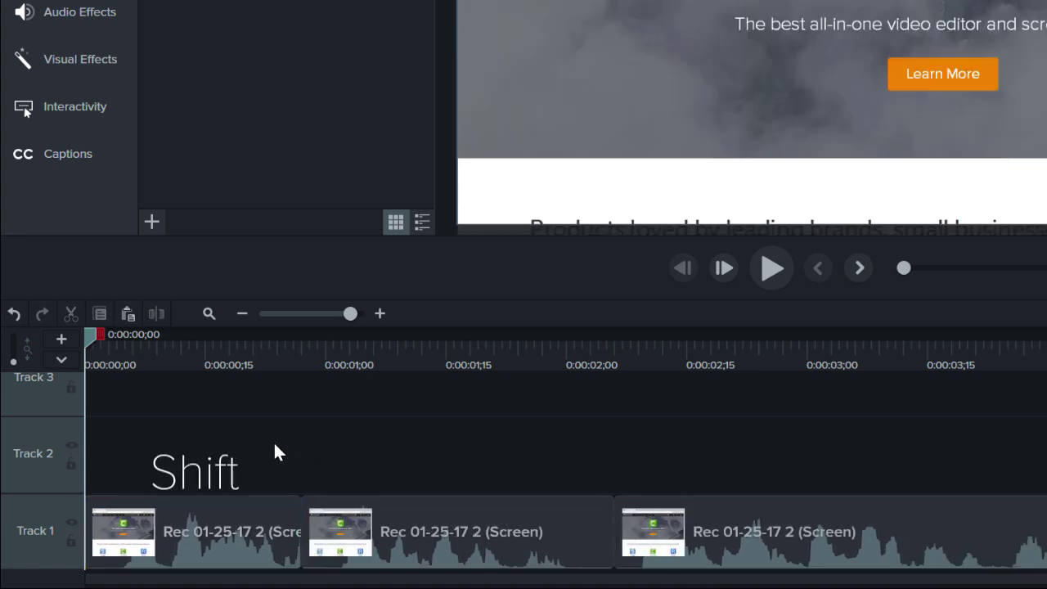
{"action": "left_click_drag", "start_coordinate": [245, 521], "coordinate": [216, 567]}
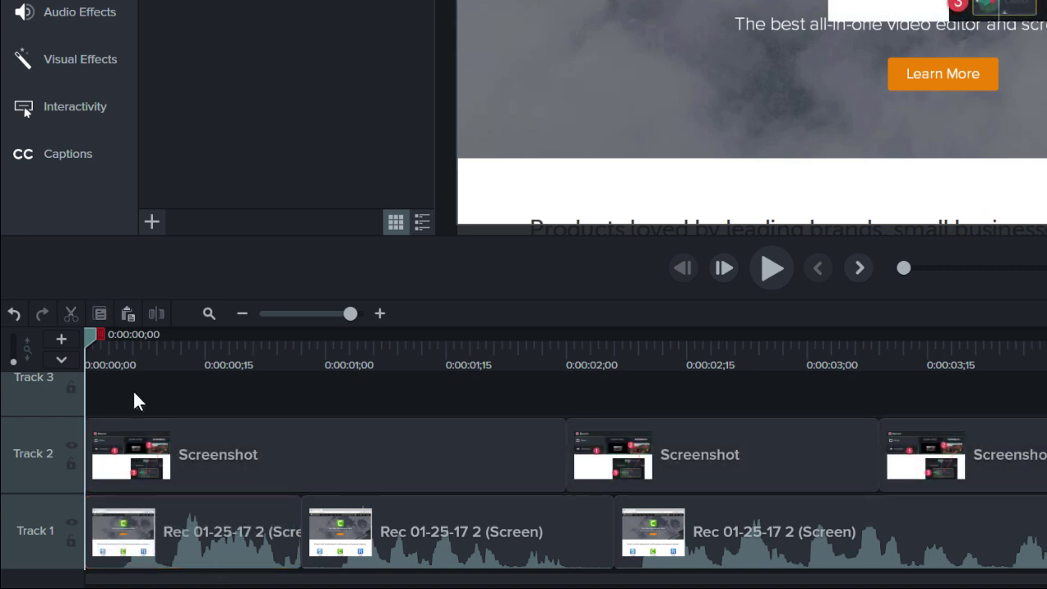
{"action": "left_click_drag", "start_coordinate": [133, 394], "coordinate": [164, 515]}
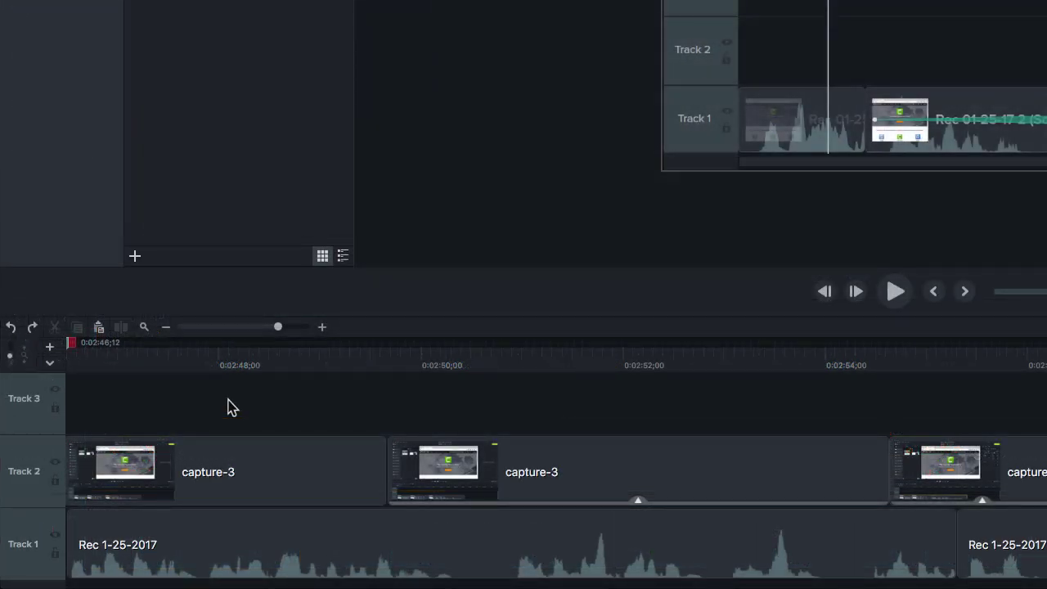
Ripple-move the first capture-3 clip on Track 2 slightly later.
{"action": "left_click", "coordinate": [270, 479]}
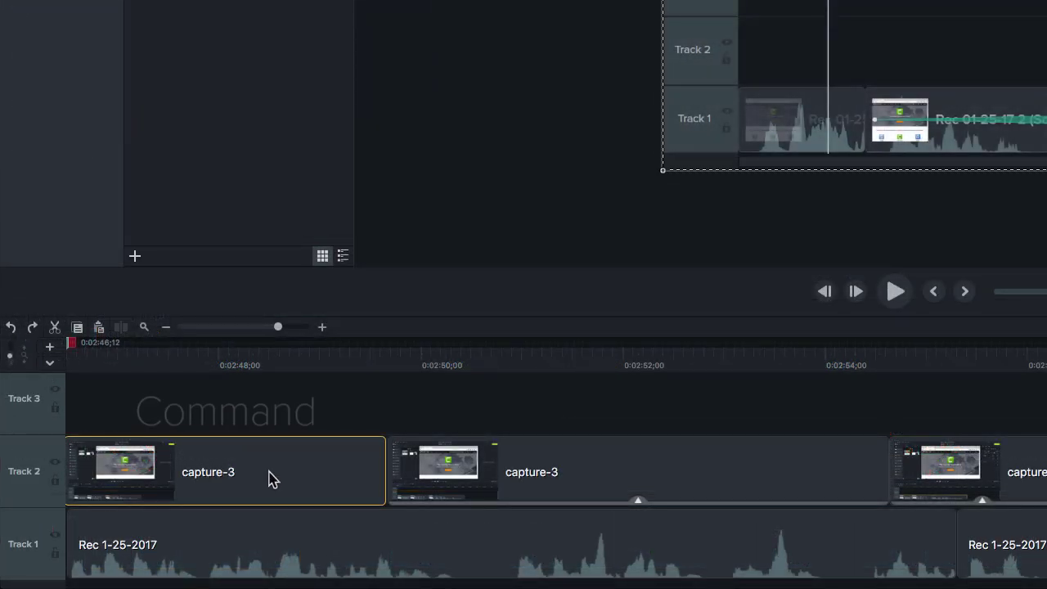
{"action": "mouse_move", "coordinate": [271, 479]}
{"action": "left_mouse_down"}
{"action": "mouse_move", "coordinate": [491, 479]}
{"action": "mouse_move", "coordinate": [276, 479]}
{"action": "left_mouse_up"}
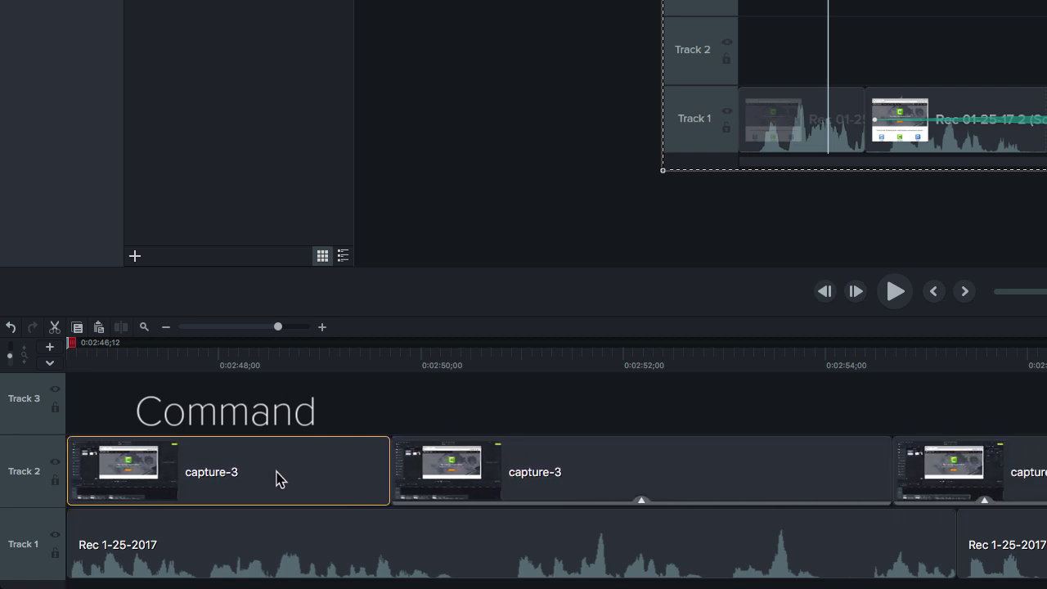